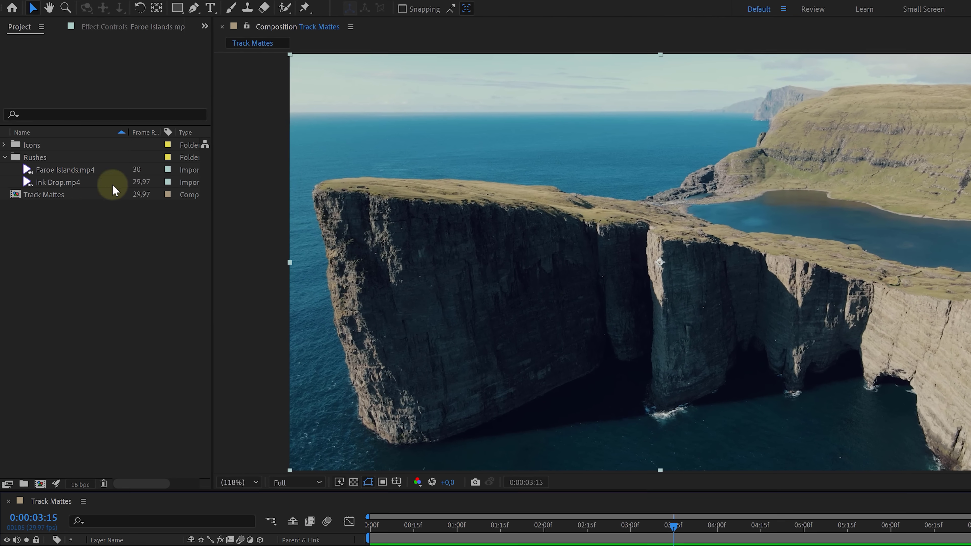
Place Ink Drop.mp4 above the Faroe Islands footage and show the Modes columns in the timeline
{"action": "left_click", "coordinate": [60, 159]}
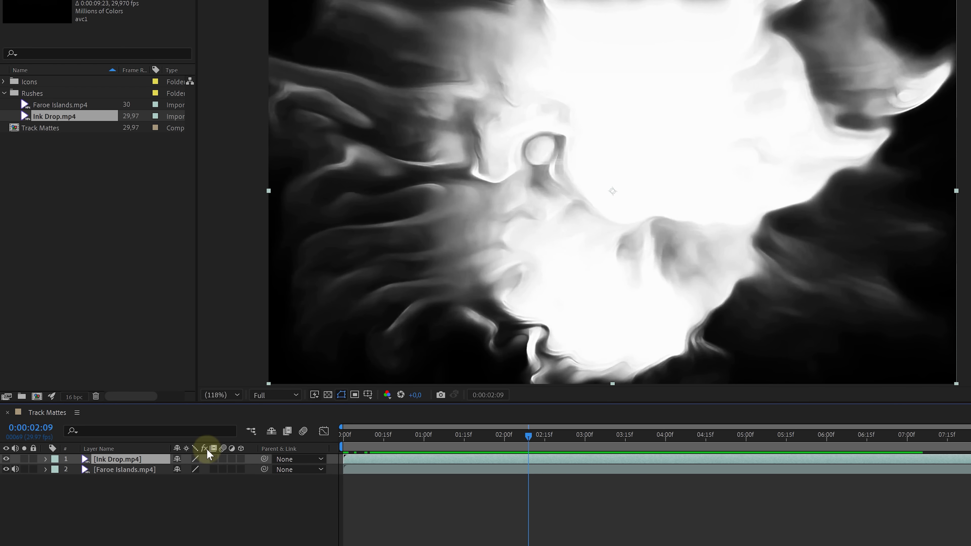
{"action": "right_click", "coordinate": [207, 449]}
{"action": "mouse_move", "coordinate": [260, 483]}
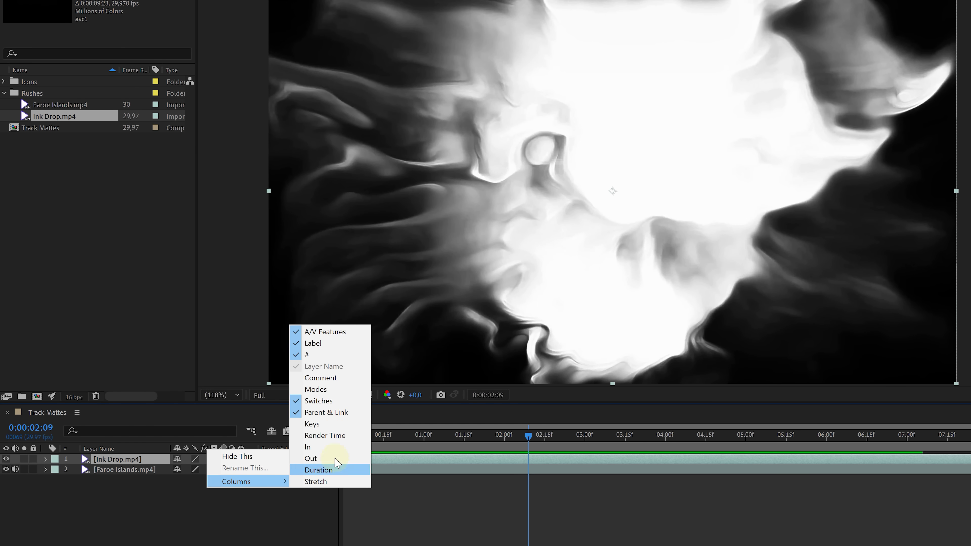
{"action": "left_click", "coordinate": [339, 390]}
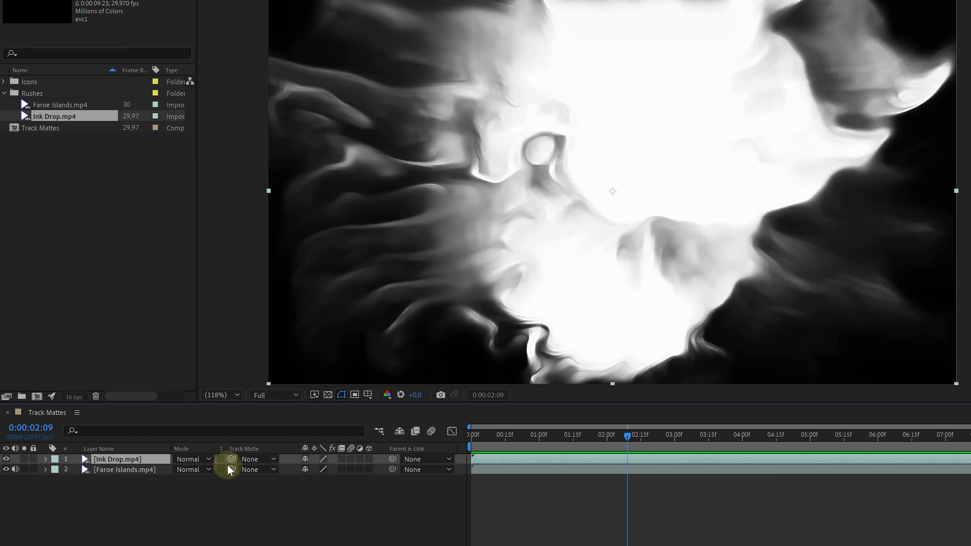
Make Ink Drop.mp4 the inverted luma track matte of Faroe Islands.mp4
{"action": "left_click", "coordinate": [261, 473]}
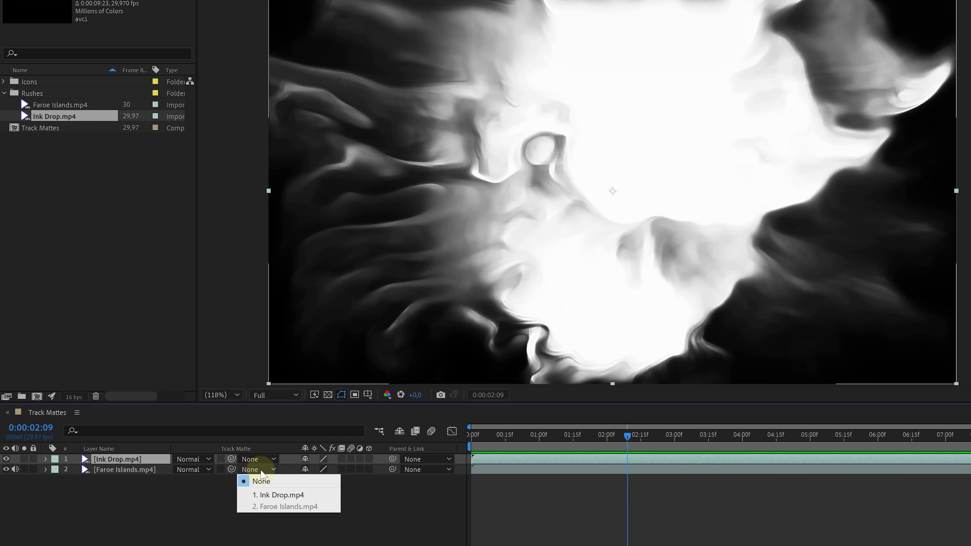
{"action": "left_click", "coordinate": [272, 493]}
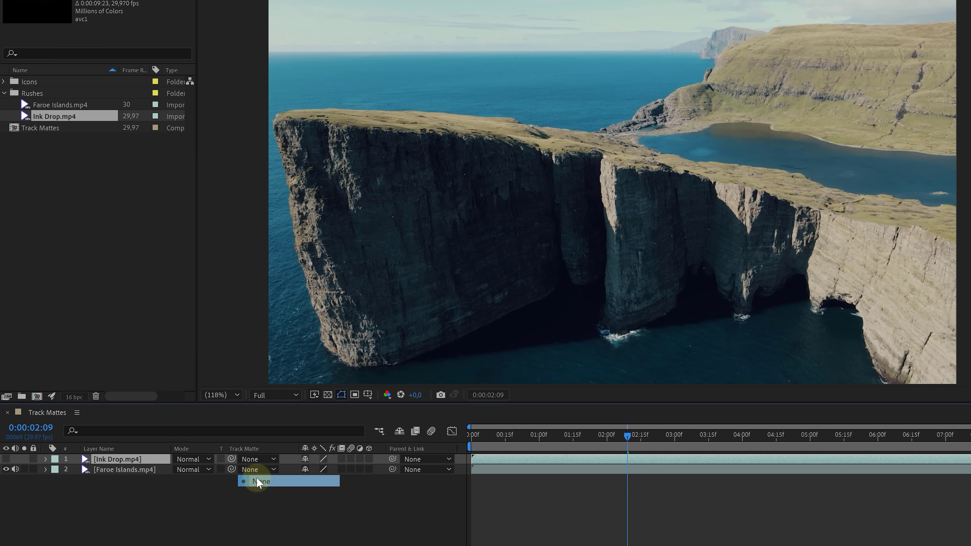
{"action": "left_click_drag", "start_coordinate": [232, 470], "coordinate": [124, 466]}
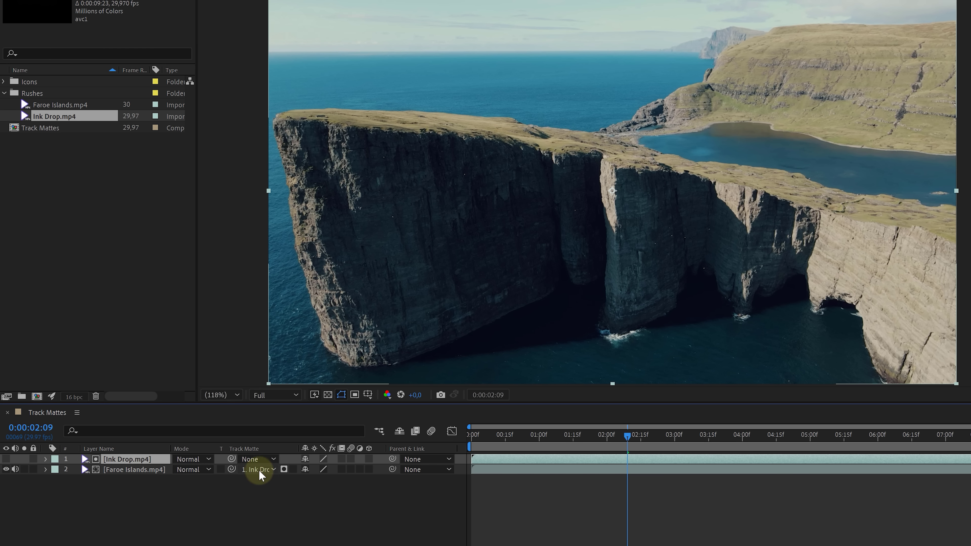
{"action": "left_click", "coordinate": [283, 469]}
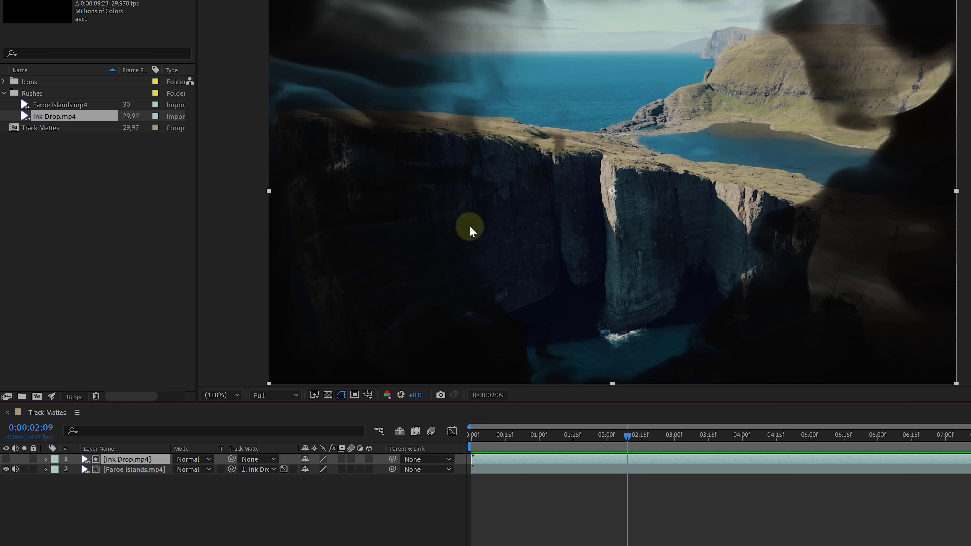
{"action": "left_click", "coordinate": [294, 470]}
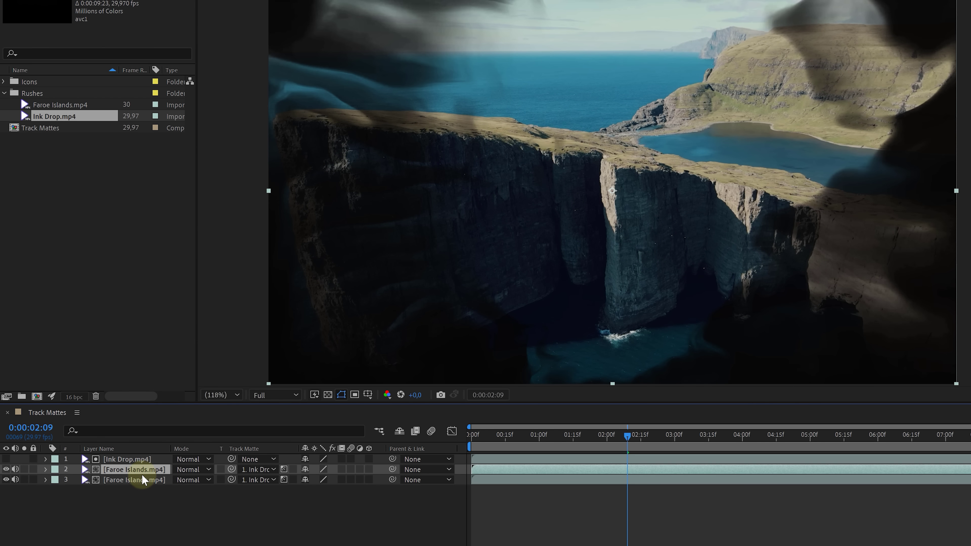
Set the lower Faroe Islands copy's track matte to None and its opacity to 71%
{"action": "left_click", "coordinate": [148, 480]}
{"action": "left_click", "coordinate": [259, 481]}
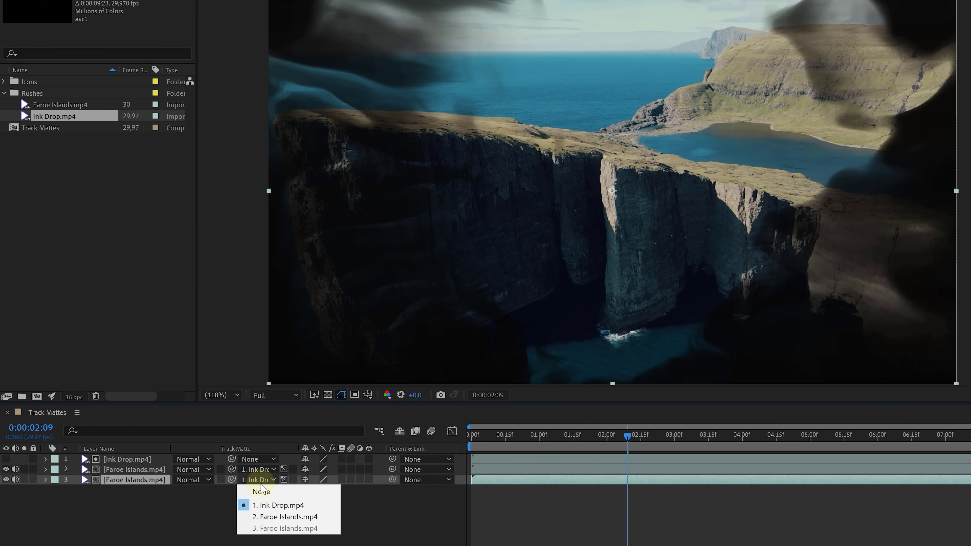
{"action": "left_click", "coordinate": [262, 491]}
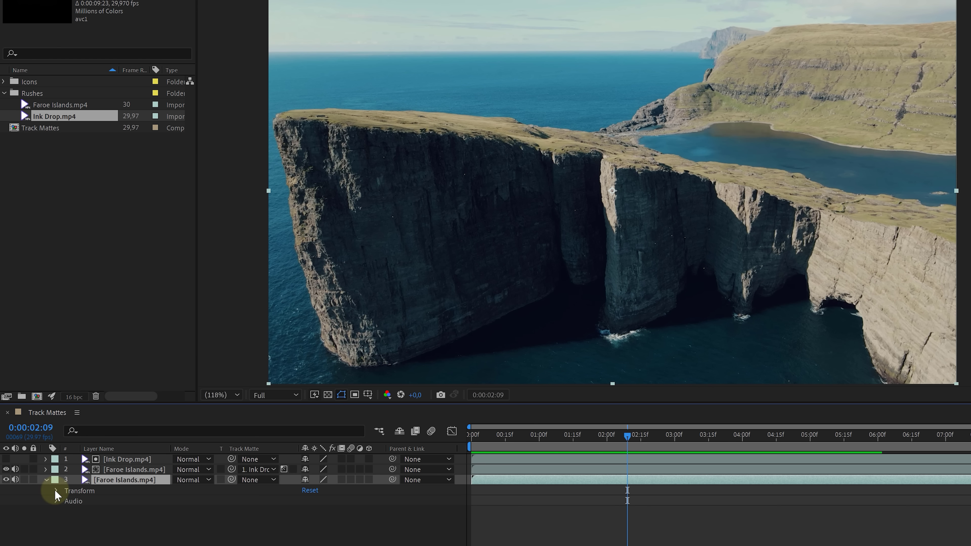
{"action": "left_click", "coordinate": [54, 489]}
{"action": "mouse_move", "coordinate": [310, 542]}
{"action": "left_mouse_down"}
{"action": "mouse_move", "coordinate": [289, 542]}
{"action": "mouse_move", "coordinate": [278, 513]}
{"action": "mouse_move", "coordinate": [258, 512]}
{"action": "left_mouse_up"}
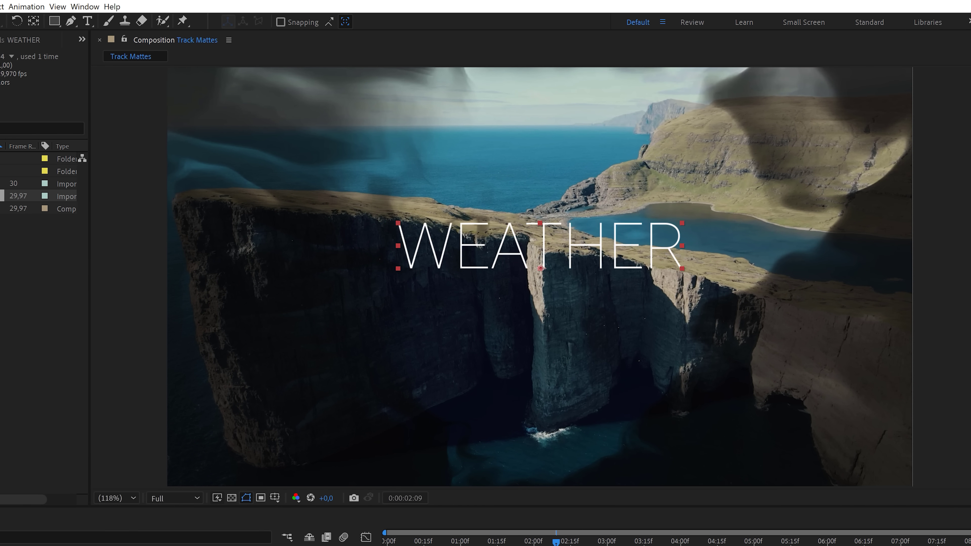
Nudge the WEATHER title down and apply Gaussian Blur to the background Faroe Islands copy
{"action": "key", "text": "shift+Down"}
{"action": "key", "text": "shift+Down"}
{"action": "key", "text": "shift+Down"}
{"action": "key", "text": "shift+Down"}
{"action": "key", "text": "shift+Down"}
{"action": "key", "text": "shift+Down"}
{"action": "key", "text": "shift+Down"}
{"action": "key", "text": "shift+Down"}
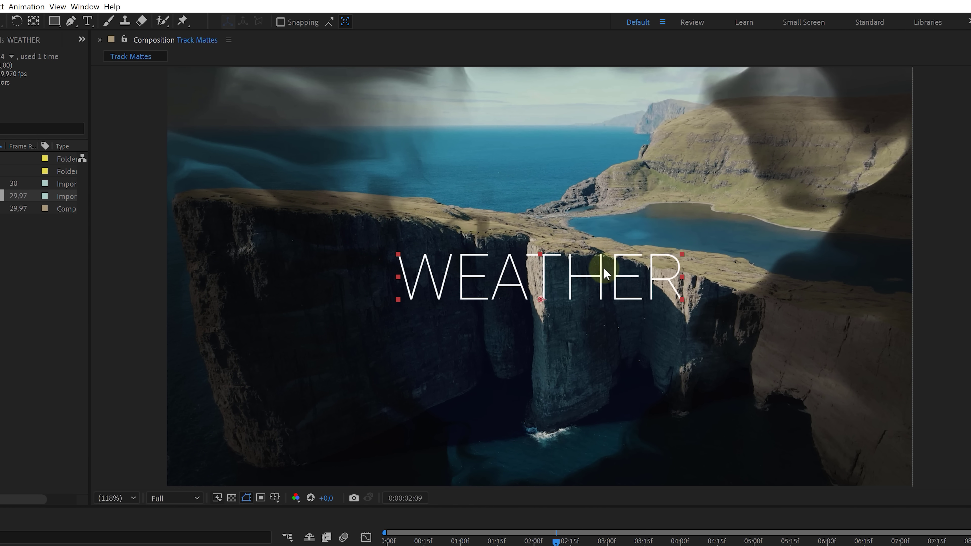
{"action": "left_click", "coordinate": [841, 26]}
{"action": "left_click", "coordinate": [841, 45]}
{"action": "type", "text": "gaussian"}
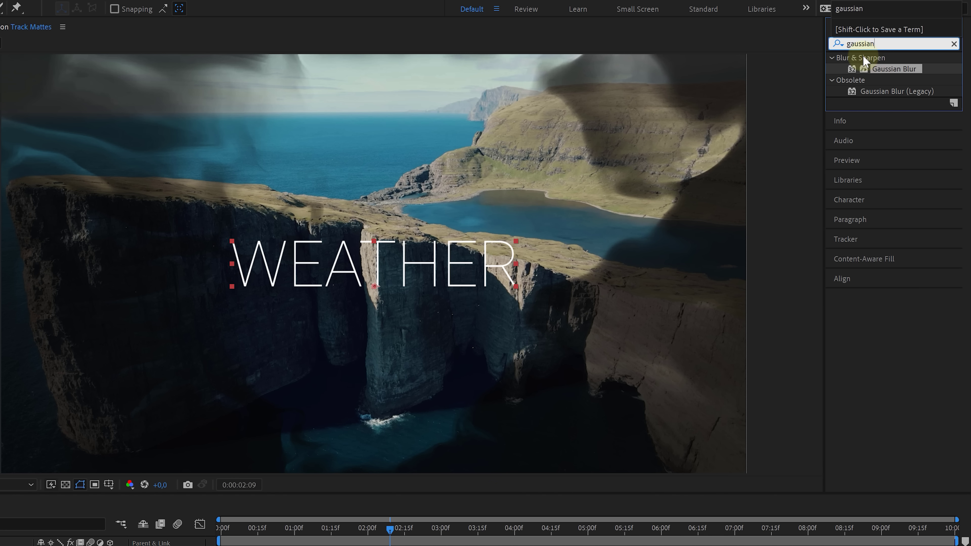
{"action": "left_click_drag", "start_coordinate": [892, 68], "coordinate": [0, 545]}
Set the Gaussian Blur Blurriness to 25
{"action": "left_click_drag", "start_coordinate": [153, 509], "coordinate": [152, 505]}
{"action": "left_click", "coordinate": [116, 57]}
{"action": "type", "text": "25"}
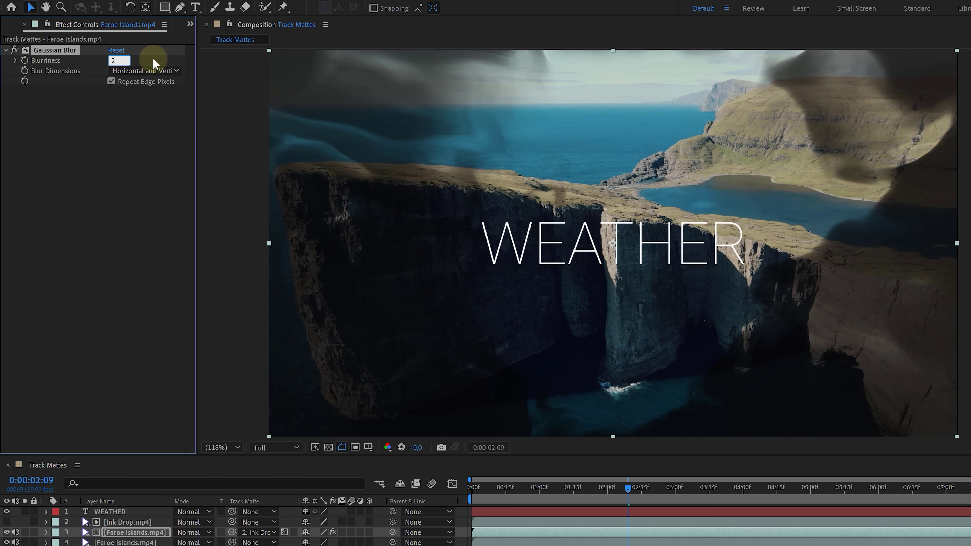
{"action": "key", "text": "Return"}
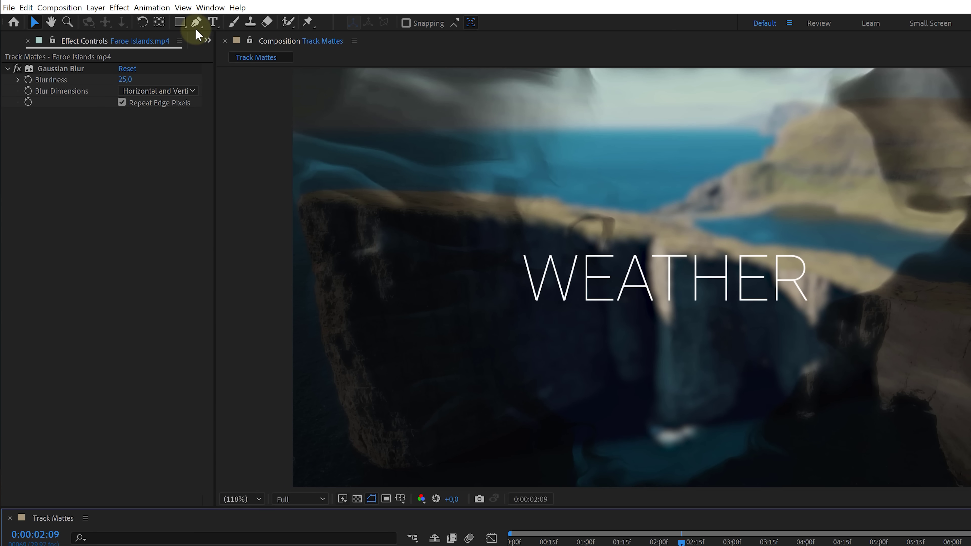
Draw a Pen-tool zigzag path tracing the A, T, H and E of WEATHER
{"action": "left_click", "coordinate": [196, 24]}
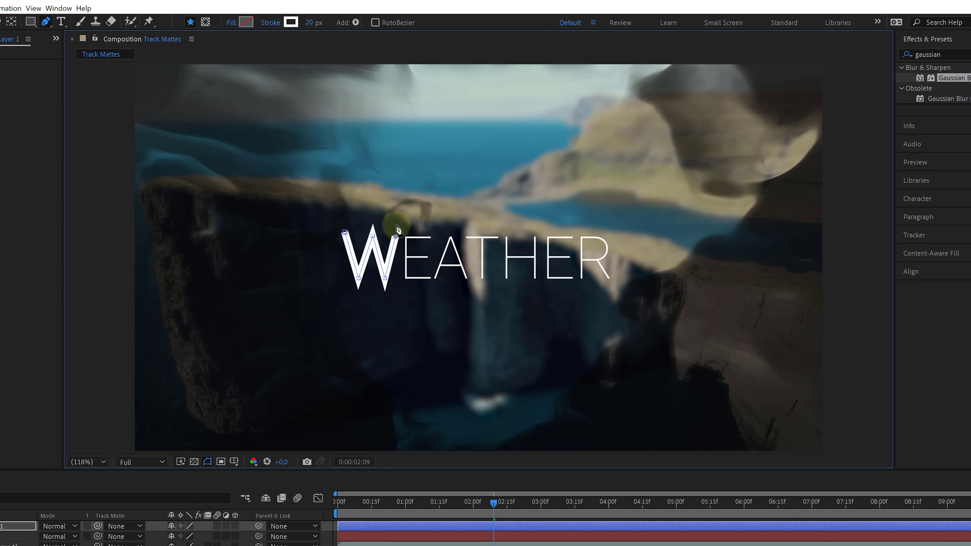
{"action": "left_click", "coordinate": [431, 281]}
{"action": "left_click", "coordinate": [451, 237]}
{"action": "left_click", "coordinate": [467, 279]}
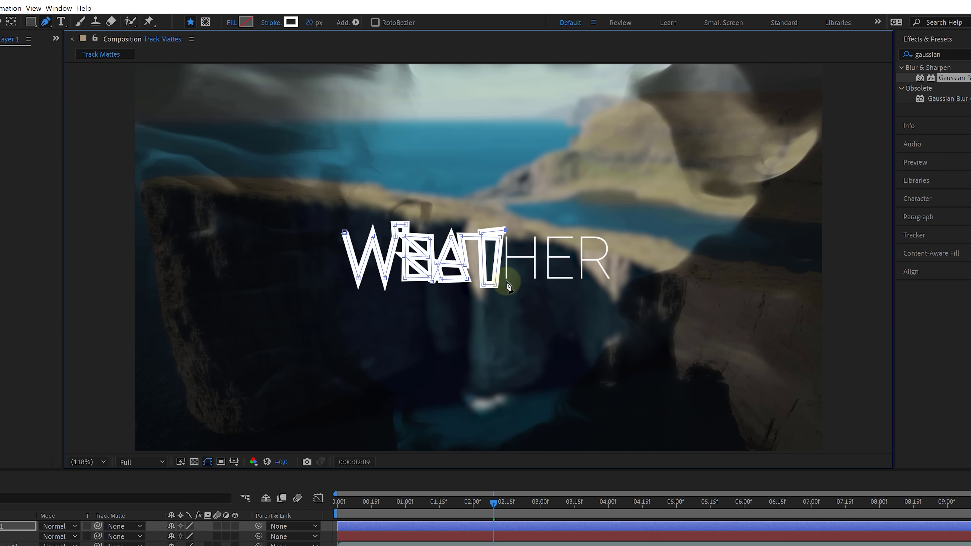
{"action": "left_click", "coordinate": [507, 282]}
{"action": "left_click", "coordinate": [535, 283]}
{"action": "left_click", "coordinate": [534, 226]}
{"action": "left_click", "coordinate": [540, 232]}
{"action": "left_click", "coordinate": [547, 232]}
{"action": "left_click", "coordinate": [546, 278]}
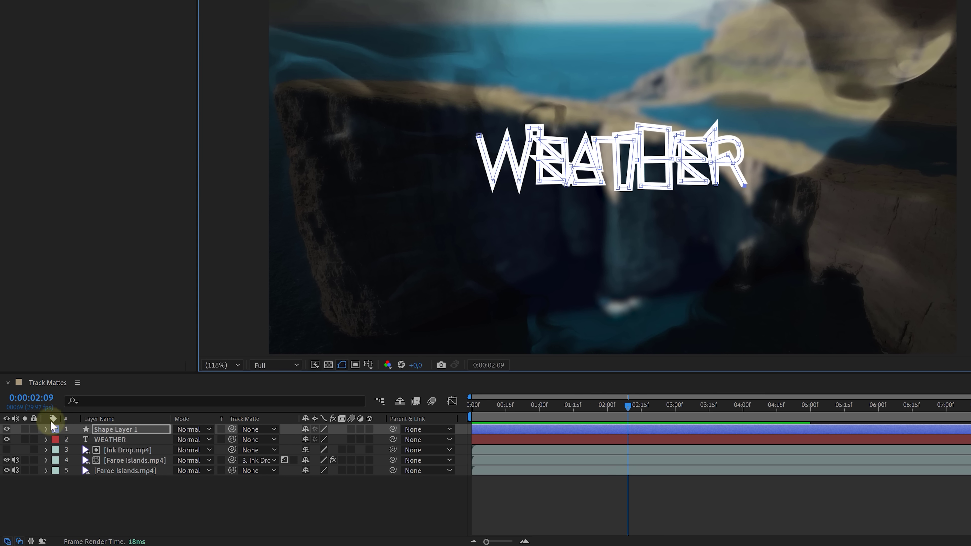
Add Trim Paths to Shape 1 in Shape Layer 1's Contents
{"action": "left_click", "coordinate": [39, 484]}
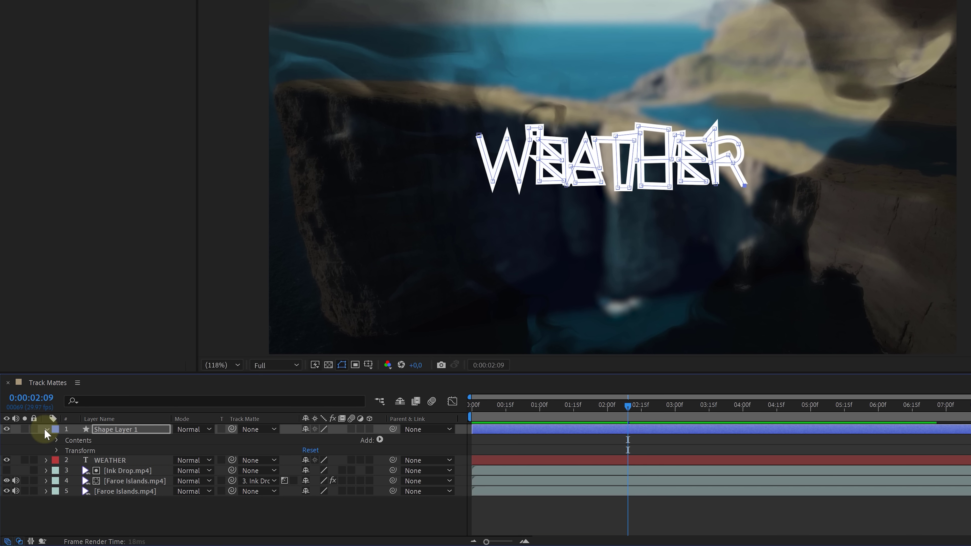
{"action": "left_click", "coordinate": [56, 440]}
{"action": "left_click", "coordinate": [67, 450]}
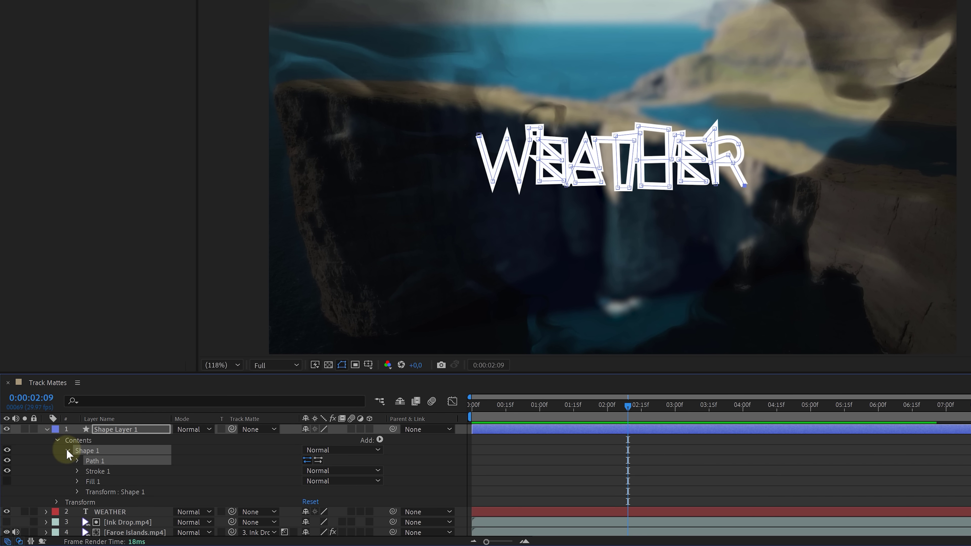
{"action": "left_click", "coordinate": [380, 440]}
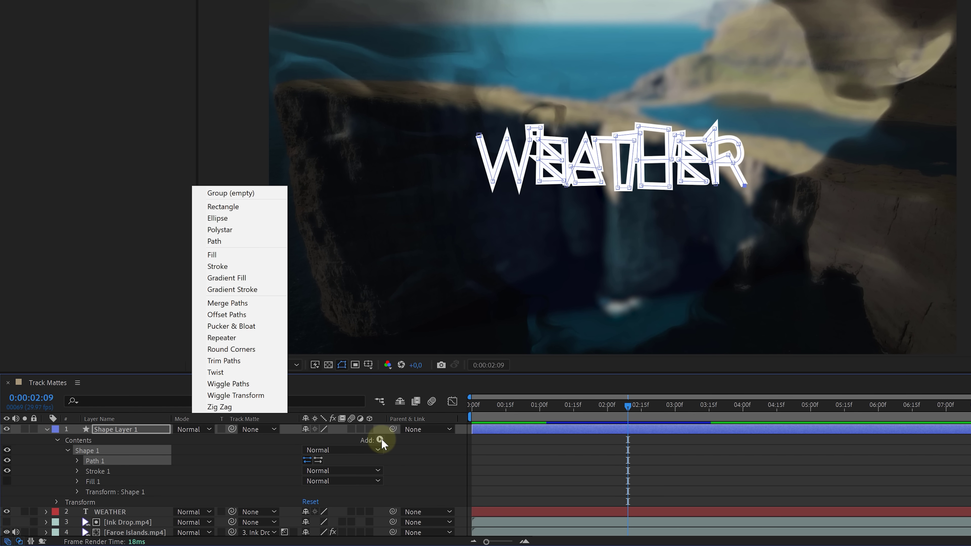
{"action": "left_click", "coordinate": [254, 362]}
{"action": "left_click", "coordinate": [77, 471]}
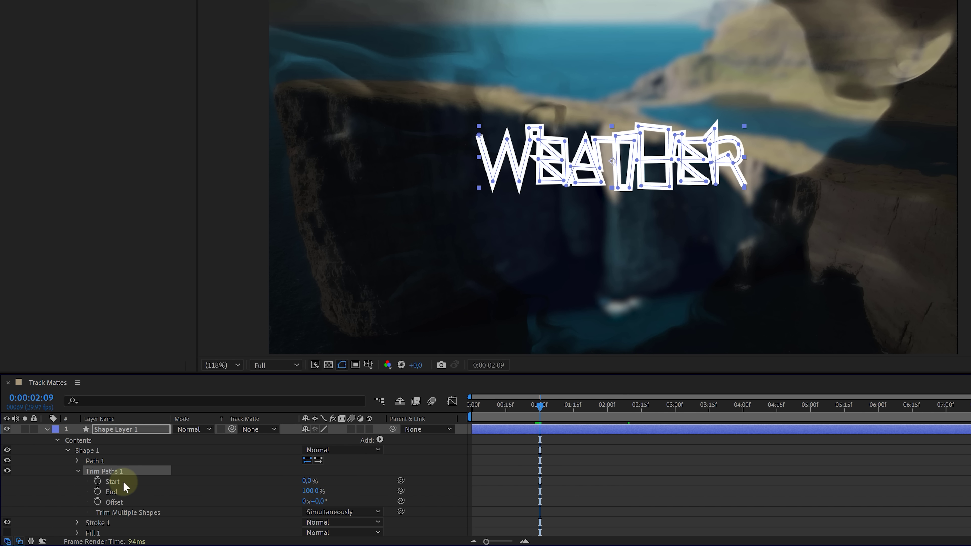
Keyframe Trim Paths End from 0% at 1 second to 100% at 4 seconds, then preview
{"action": "mouse_move", "coordinate": [313, 480]}
{"action": "left_mouse_down"}
{"action": "mouse_move", "coordinate": [369, 478]}
{"action": "mouse_move", "coordinate": [238, 494]}
{"action": "left_mouse_up"}
{"action": "left_click", "coordinate": [114, 493]}
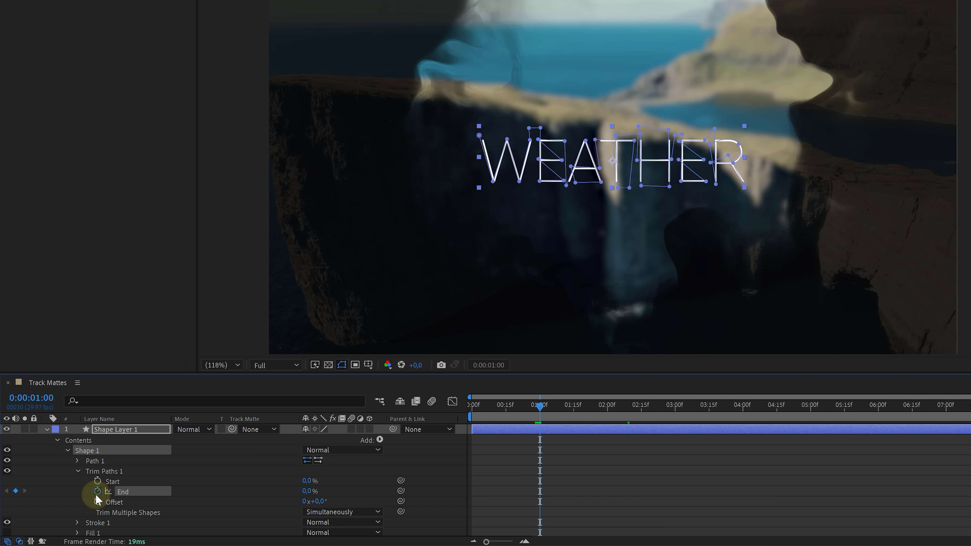
{"action": "left_click_drag", "start_coordinate": [546, 416], "coordinate": [741, 411]}
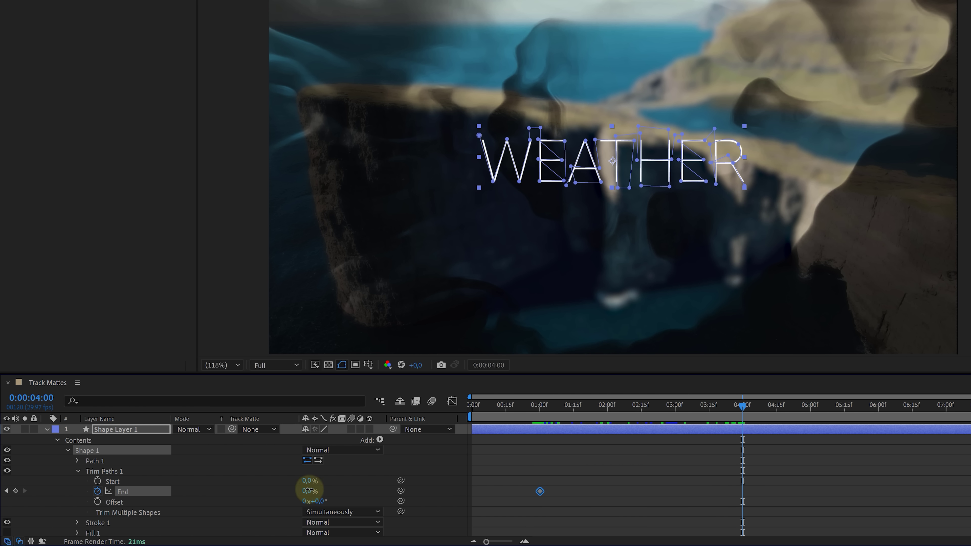
{"action": "left_click_drag", "start_coordinate": [309, 490], "coordinate": [387, 485]}
{"action": "left_click", "coordinate": [541, 410]}
{"action": "key", "text": "space"}
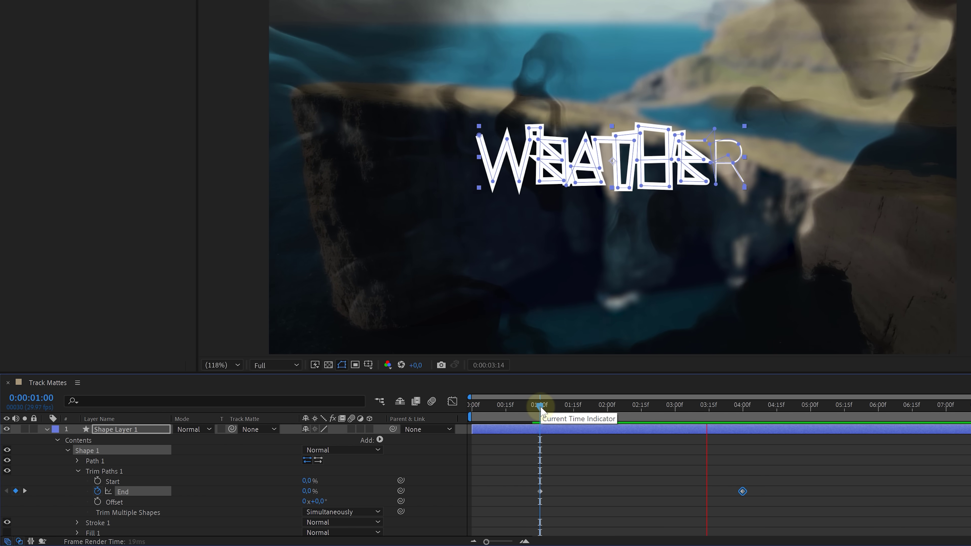
{"action": "key", "text": "space"}
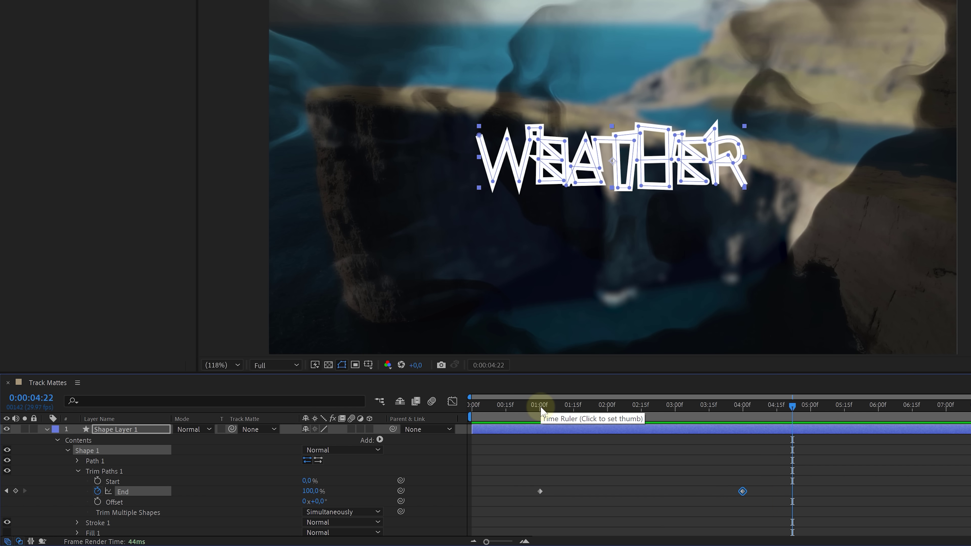
Set Shape Layer 1 as WEATHER's track matte and move Ink Drop above WEATHER
{"action": "left_click", "coordinate": [47, 429]}
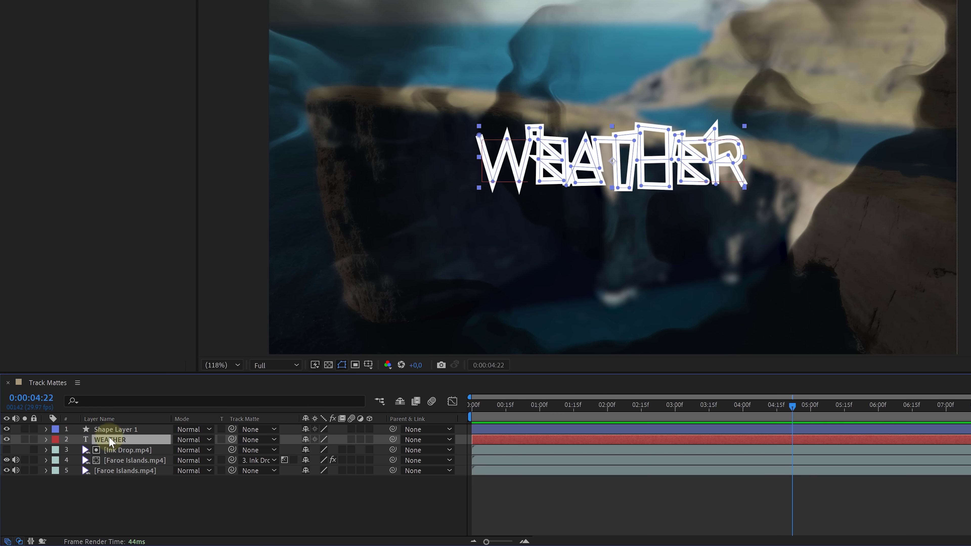
{"action": "left_click", "coordinate": [160, 440]}
{"action": "left_click_drag", "start_coordinate": [156, 437], "coordinate": [147, 430]}
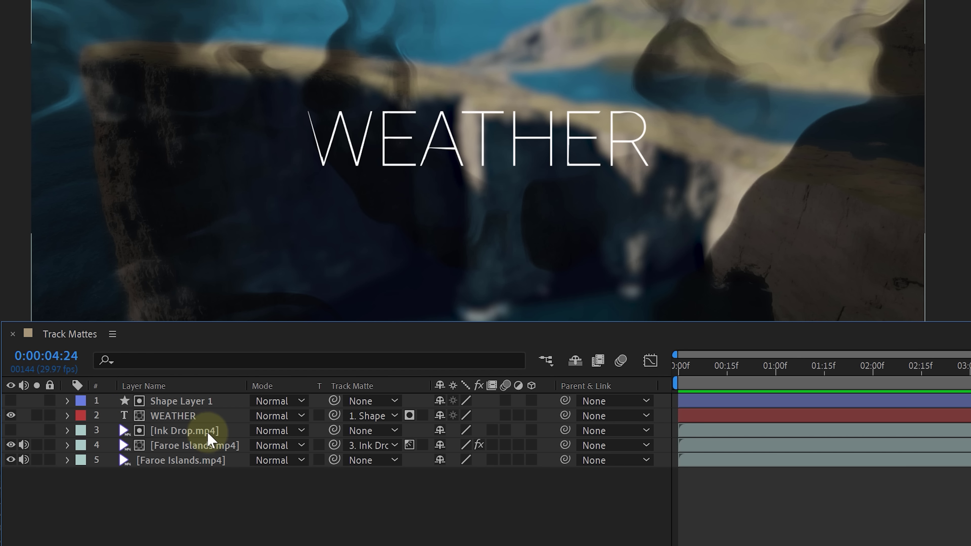
{"action": "left_click_drag", "start_coordinate": [210, 431], "coordinate": [217, 418]}
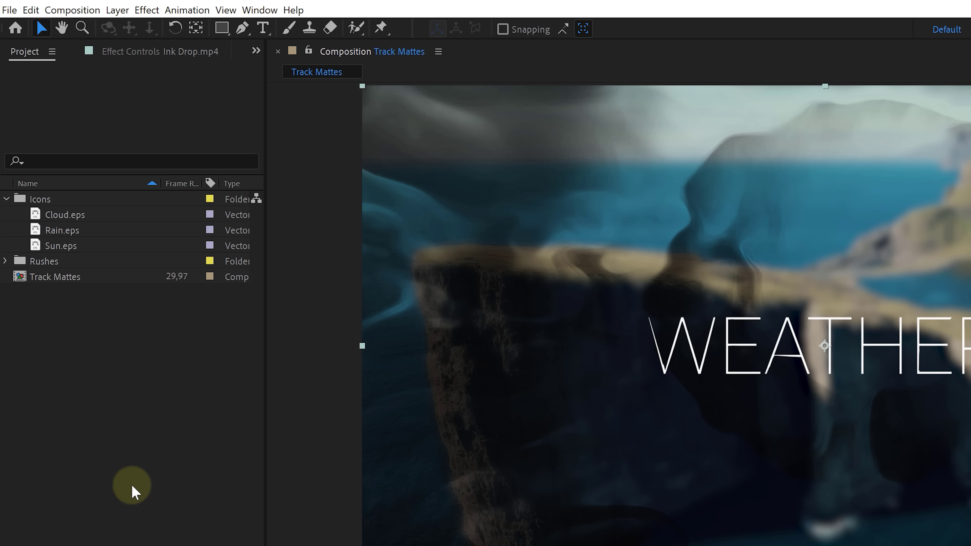
Add the Cloud, Rain and Sun icons to the composition in a row beneath WEATHER
{"action": "left_click", "coordinate": [81, 216]}
{"action": "left_click", "coordinate": [86, 244], "text": "shift"}
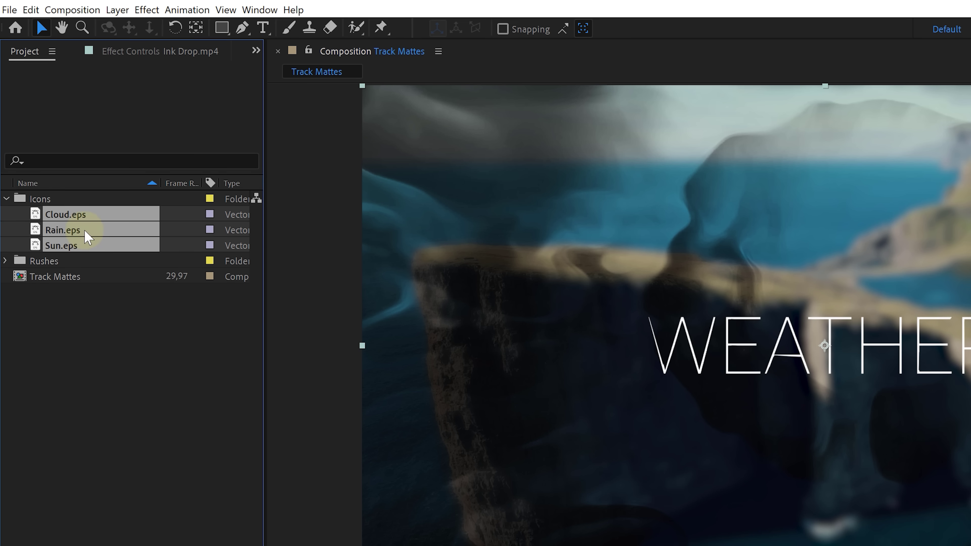
{"action": "left_click_drag", "start_coordinate": [86, 245], "coordinate": [155, 425]}
{"action": "left_click_drag", "start_coordinate": [827, 113], "coordinate": [963, 128]}
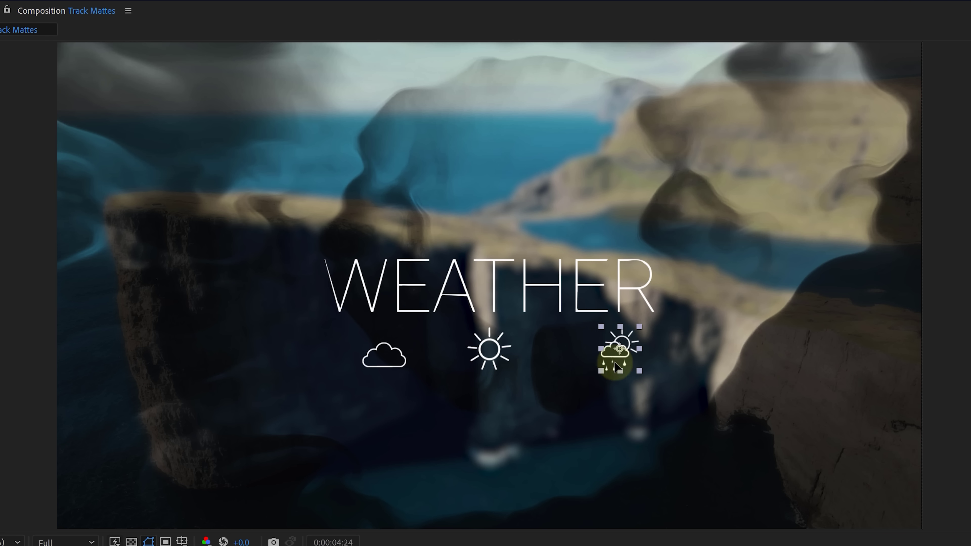
Scale all three icon layers together to 165%
{"action": "left_click", "coordinate": [493, 361], "text": "shift"}
{"action": "key", "text": "s"}
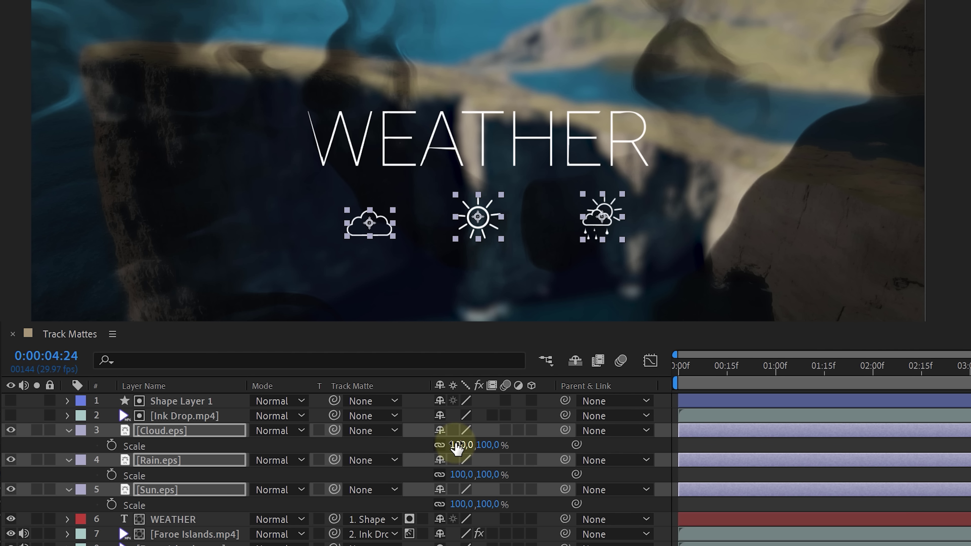
{"action": "left_click_drag", "start_coordinate": [459, 444], "coordinate": [510, 440]}
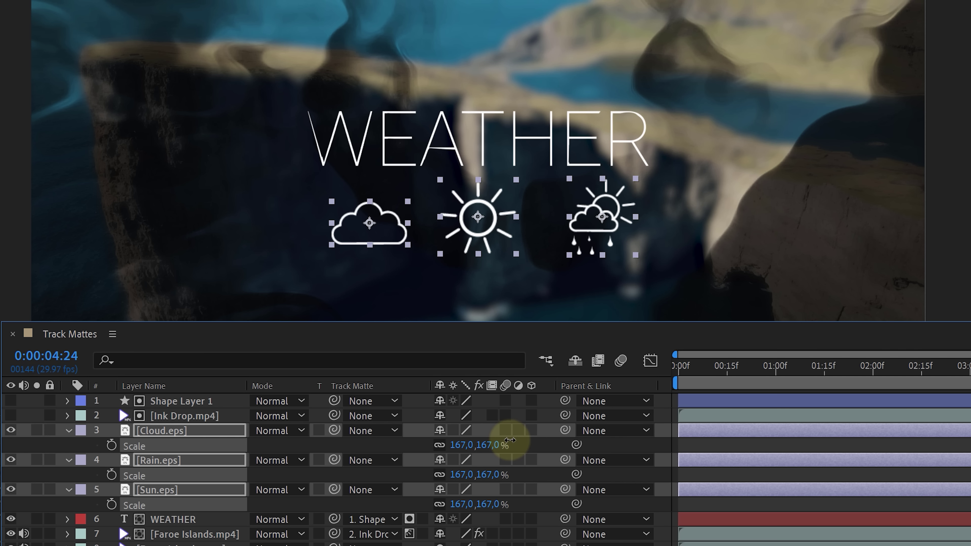
{"action": "left_click_drag", "start_coordinate": [509, 440], "coordinate": [493, 443]}
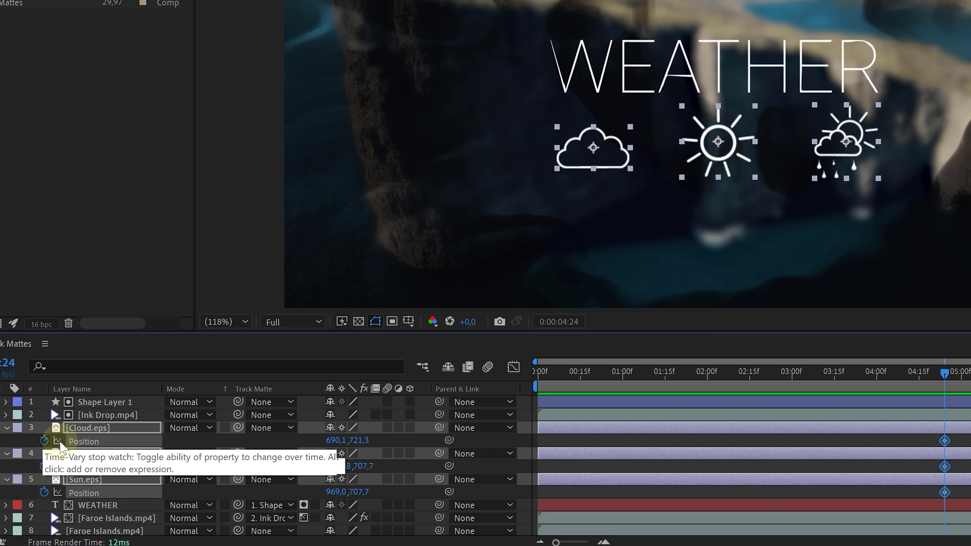
Apply Easy Ease In to the icons' Position keyframes
{"action": "left_click_drag", "start_coordinate": [925, 379], "coordinate": [839, 386]}
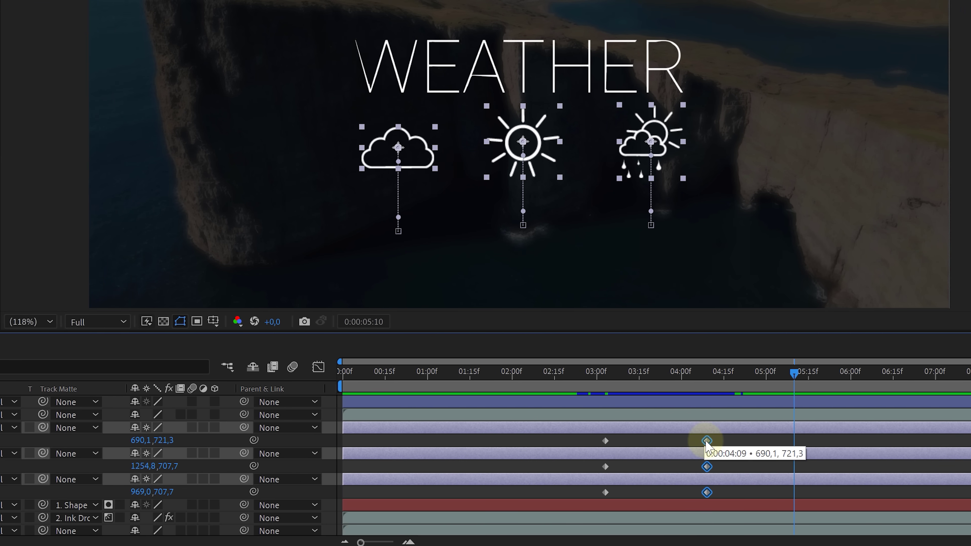
{"action": "right_click", "coordinate": [902, 441]}
{"action": "mouse_move", "coordinate": [970, 433]}
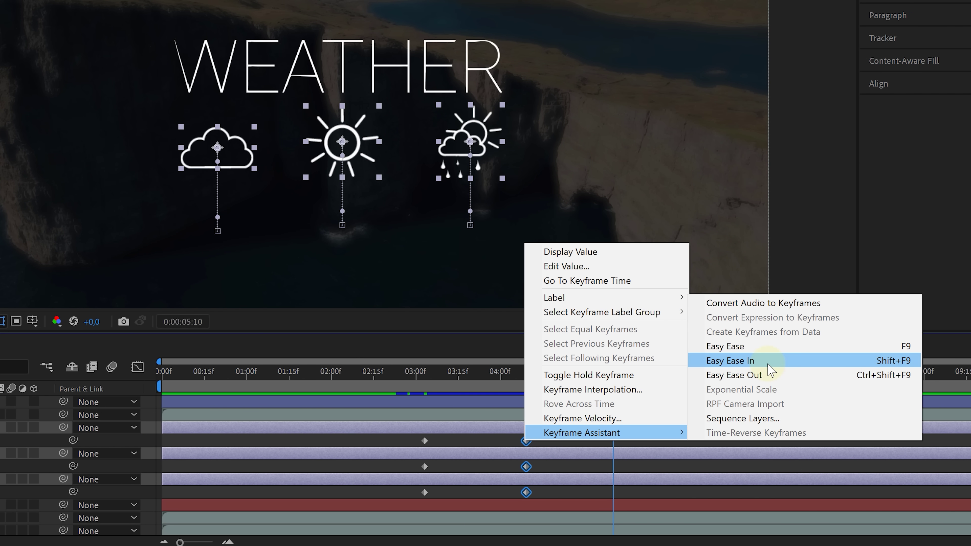
{"action": "left_click", "coordinate": [768, 362]}
Shift the Cloud's Position keyframes earlier so the icons' rises are staggered
{"action": "left_click_drag", "start_coordinate": [613, 375], "coordinate": [479, 379]}
{"action": "left_click_drag", "start_coordinate": [543, 439], "coordinate": [506, 442]}
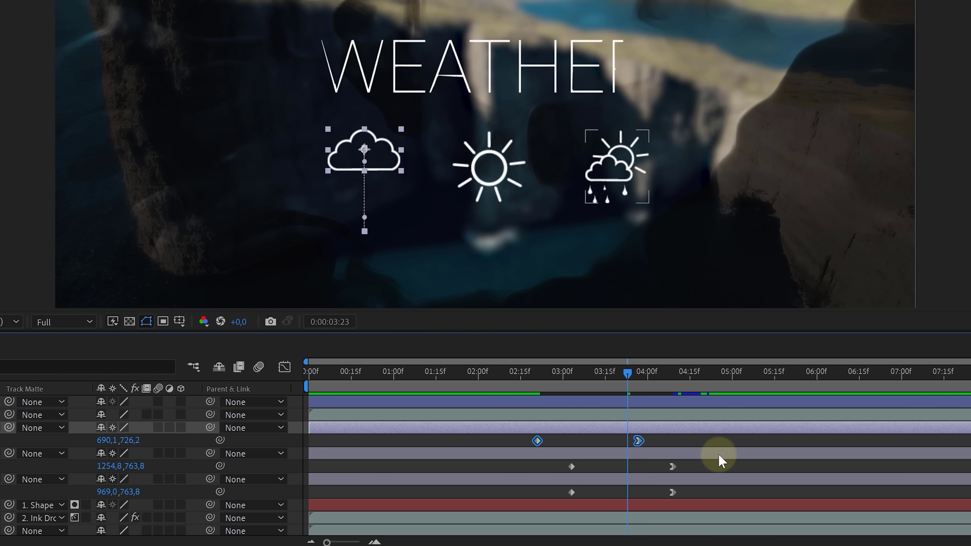
{"action": "left_click_drag", "start_coordinate": [690, 460], "coordinate": [538, 471]}
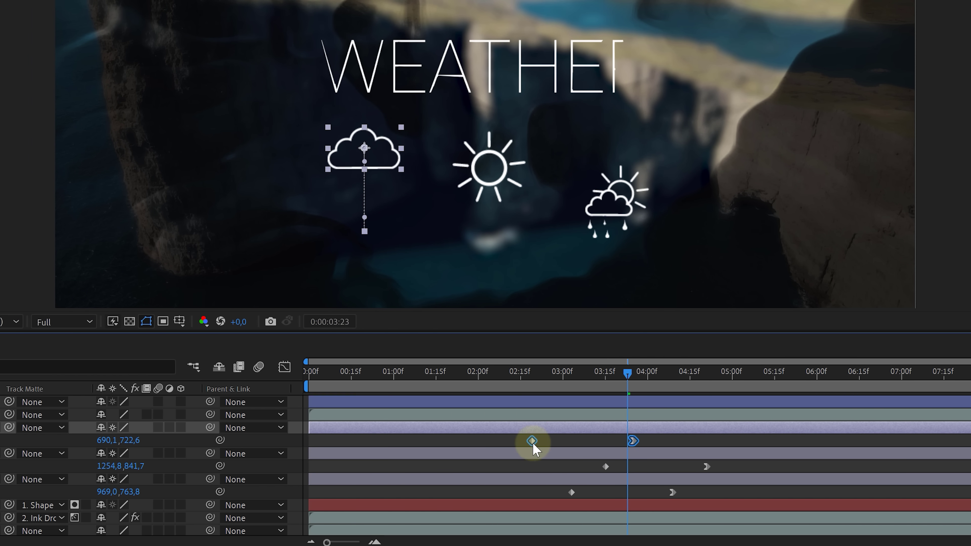
{"action": "left_click", "coordinate": [481, 377]}
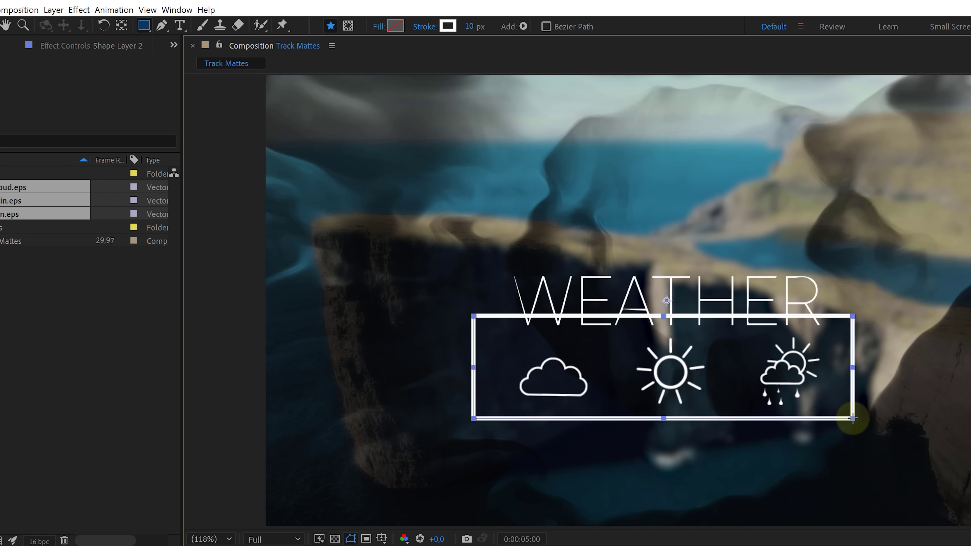
Give the rectangle a solid white fill with no stroke, then select the Cloud, Rain and Sun layers
{"action": "left_click", "coordinate": [380, 30]}
{"action": "left_click", "coordinate": [398, 88]}
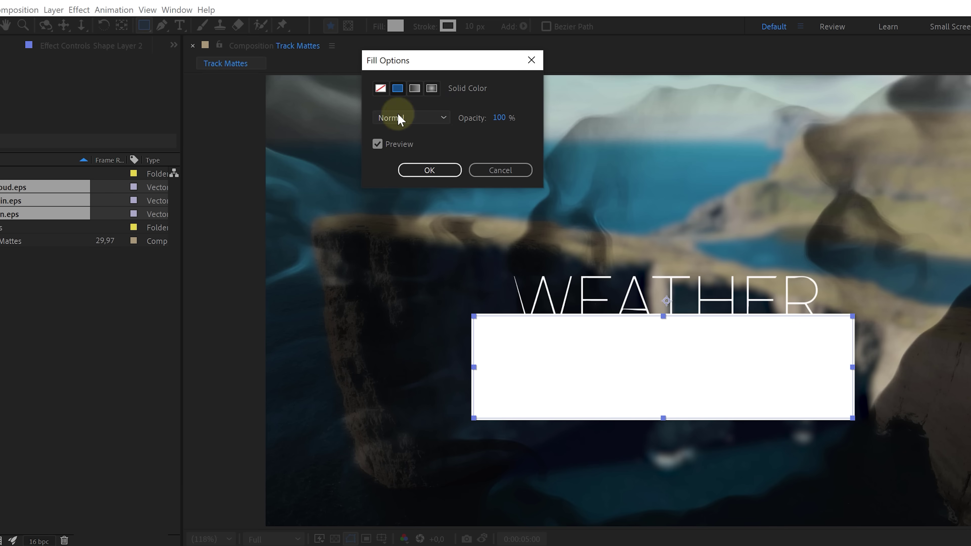
{"action": "left_click", "coordinate": [429, 170]}
{"action": "left_click", "coordinate": [424, 26]}
{"action": "left_click", "coordinate": [417, 171]}
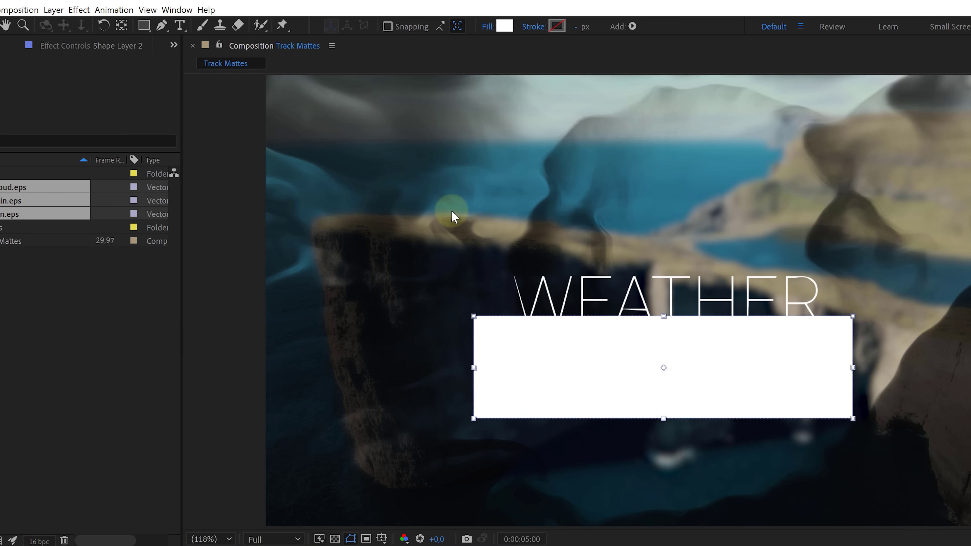
{"action": "left_click", "coordinate": [147, 445]}
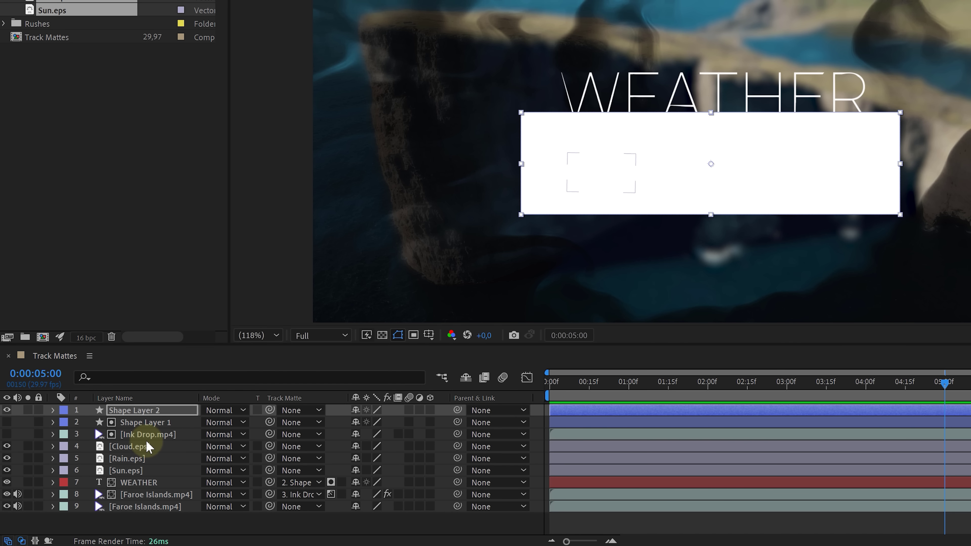
{"action": "left_click", "coordinate": [133, 471], "text": "shift"}
Set the Cloud, Rain and Sun icons' Track Matte to Shape Layer 2 so they show only inside the rectangle
{"action": "left_click_drag", "start_coordinate": [272, 459], "coordinate": [160, 415]}
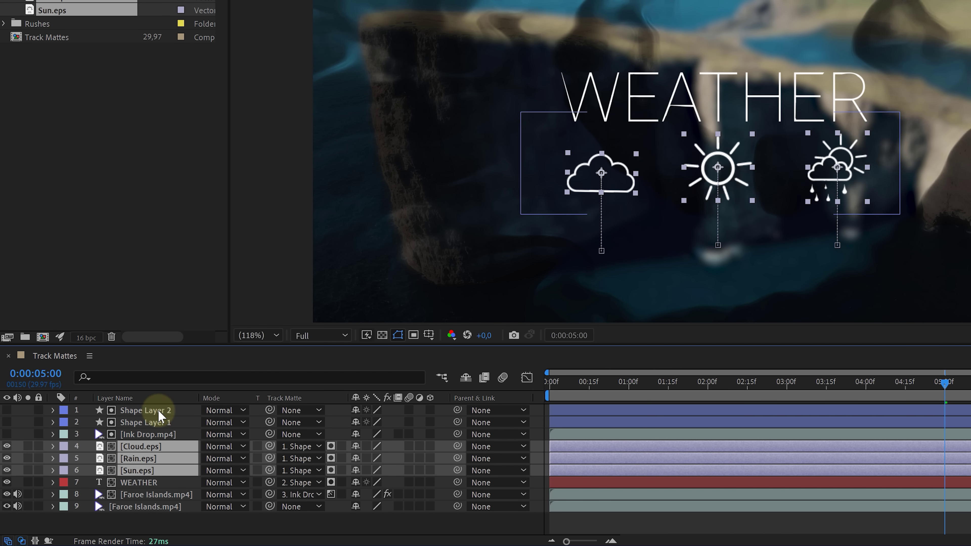